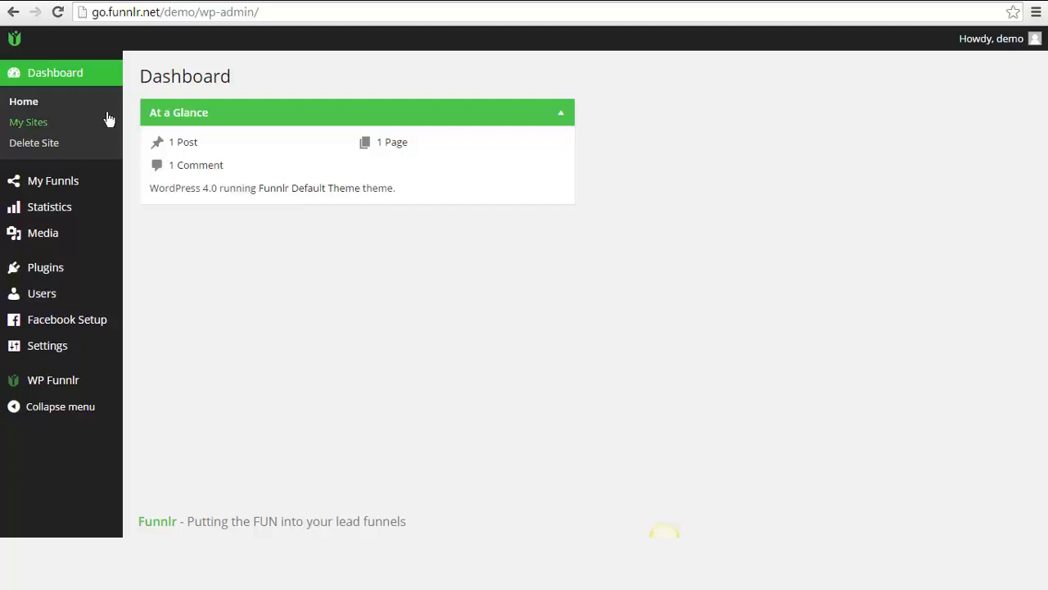
Go through My Funnls, opening Add New Funnl and then the All Funnls list.
{"action": "mouse_move", "coordinate": [82, 184]}
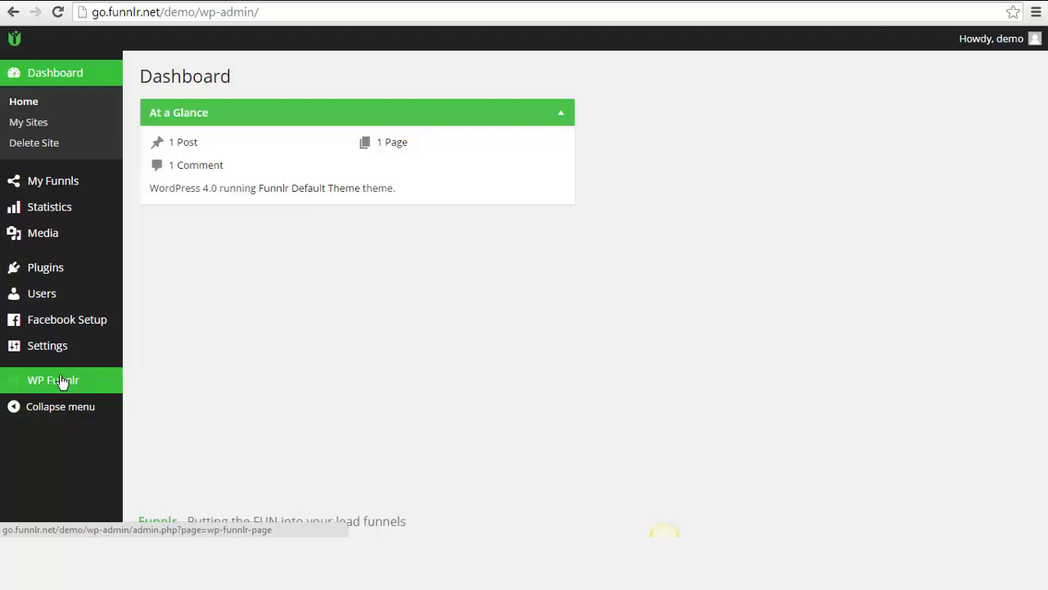
{"action": "mouse_move", "coordinate": [81, 335]}
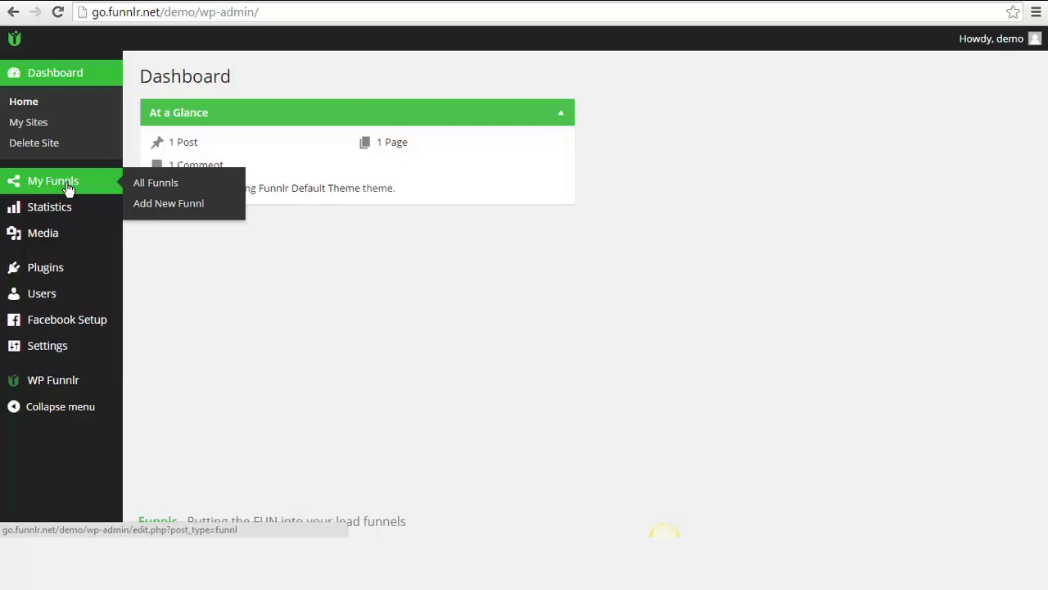
{"action": "left_click", "coordinate": [152, 204]}
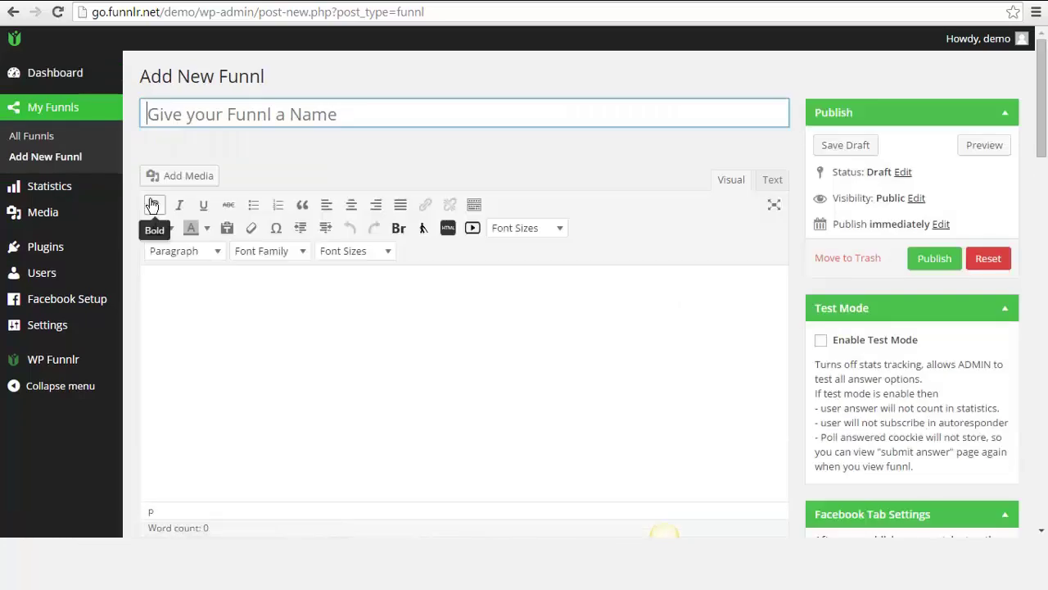
{"action": "left_click", "coordinate": [55, 137]}
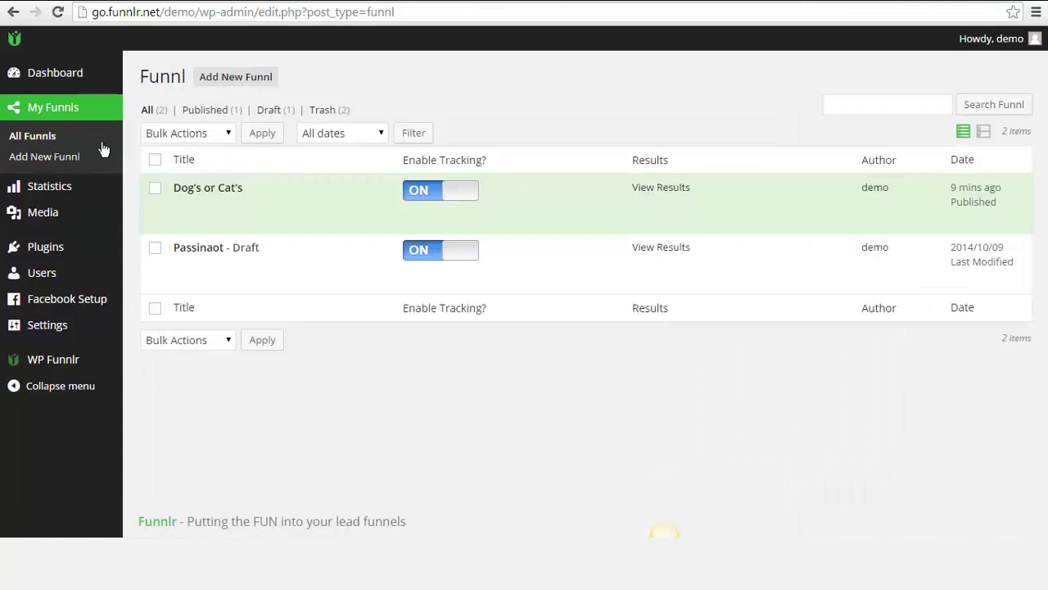
Edit the Dog's or Cat's funnel and scroll down to its Funnl Settings.
{"action": "mouse_move", "coordinate": [182, 209]}
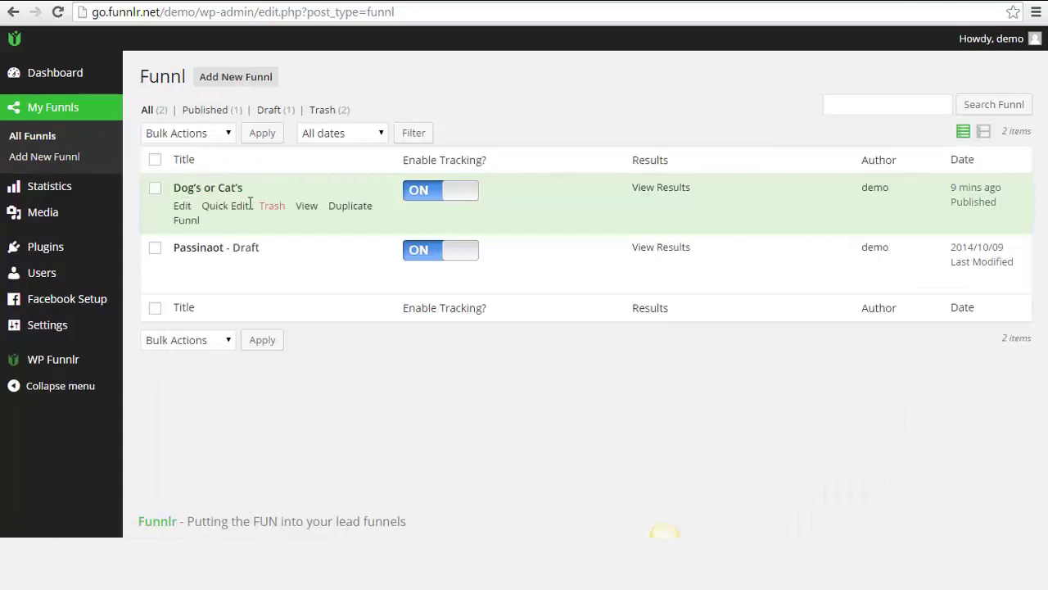
{"action": "left_click", "coordinate": [180, 206]}
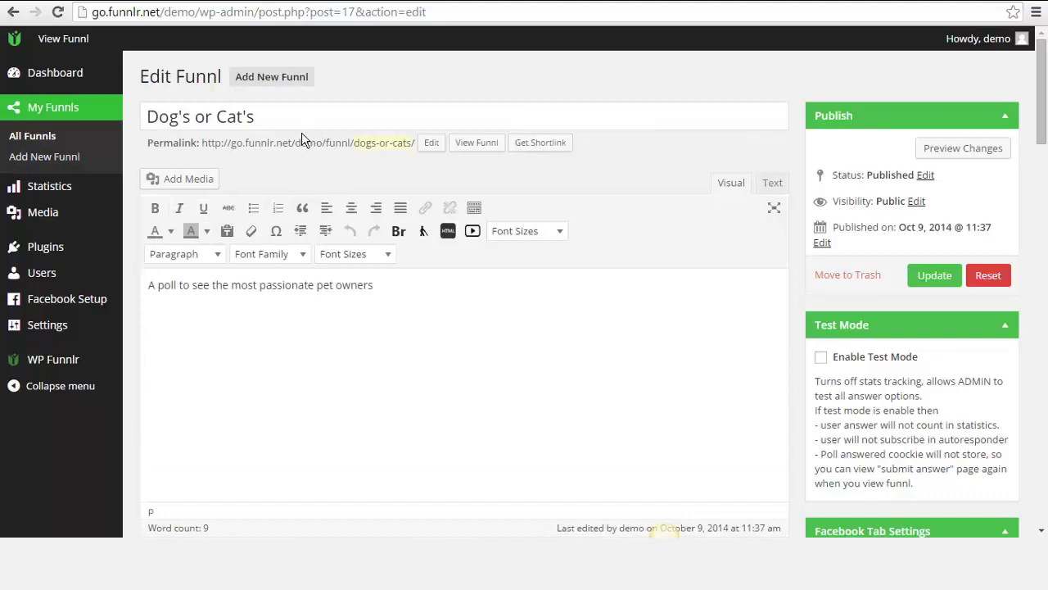
{"action": "scroll", "coordinate": [310, 268], "scroll_direction": "down", "scroll_amount": 1}
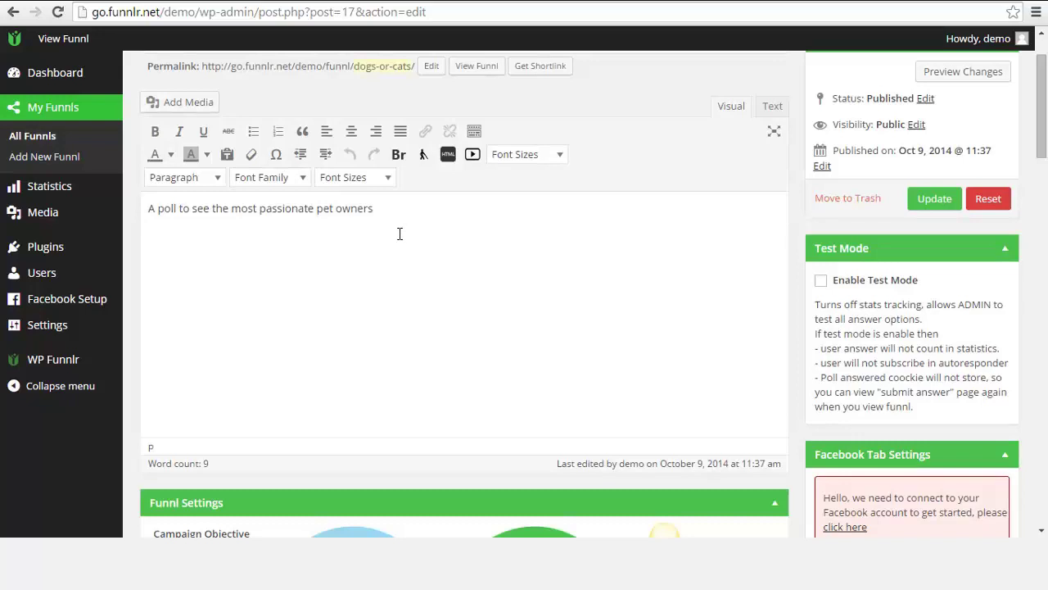
{"action": "scroll", "coordinate": [401, 237], "scroll_direction": "down", "scroll_amount": 5}
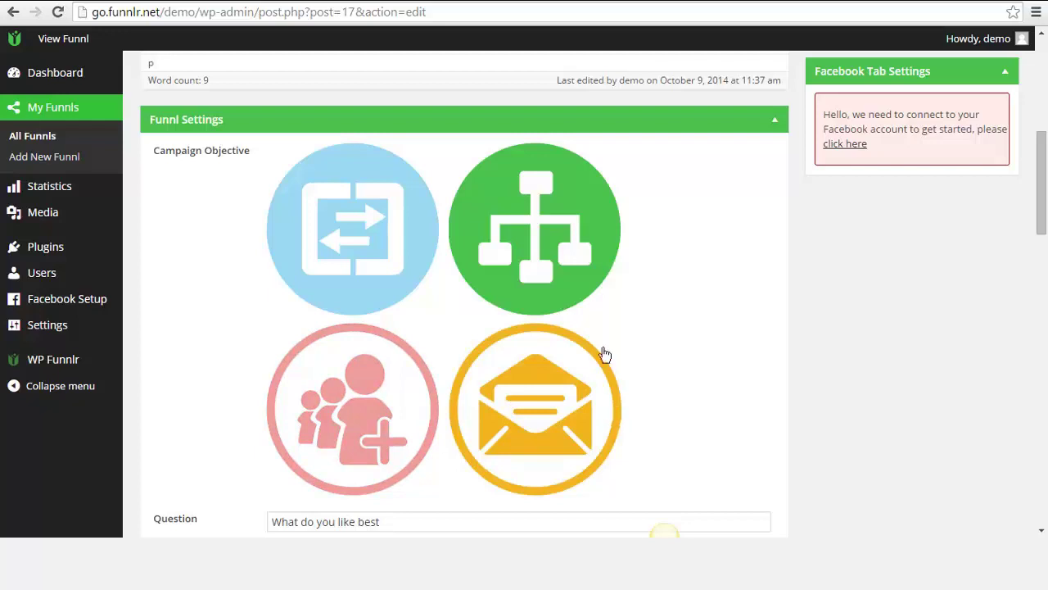
{"action": "scroll", "coordinate": [610, 348], "scroll_direction": "down", "scroll_amount": 1}
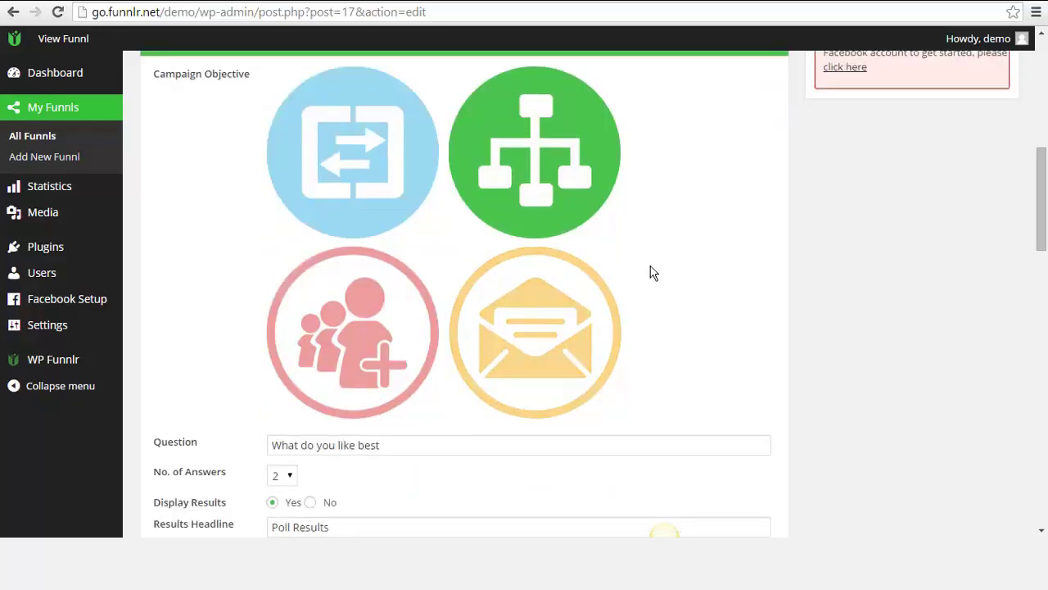
{"action": "scroll", "coordinate": [653, 273], "scroll_direction": "down", "scroll_amount": 1}
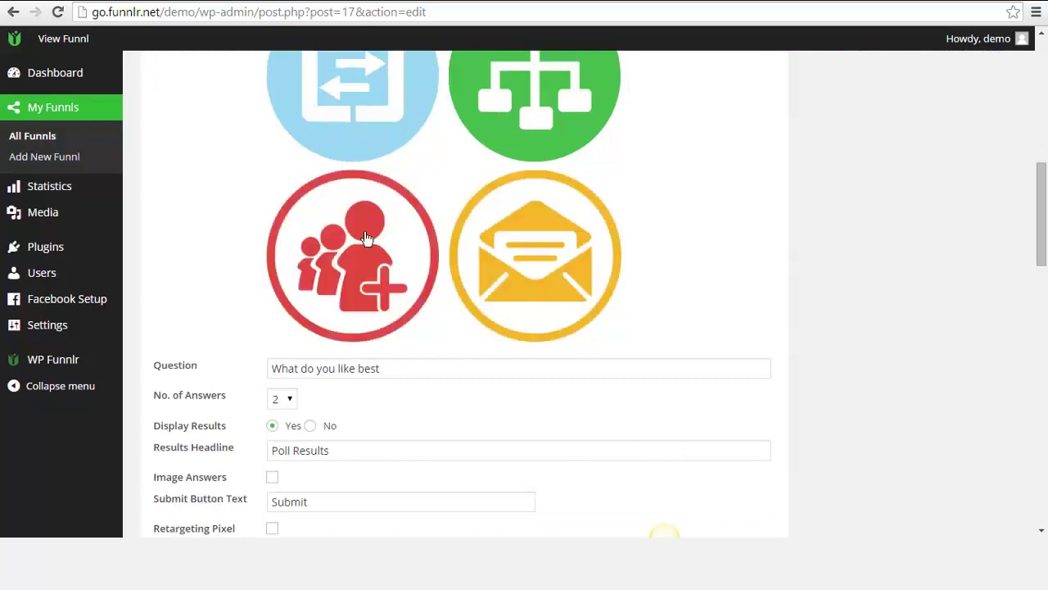
{"action": "scroll", "coordinate": [271, 238], "scroll_direction": "down", "scroll_amount": 1}
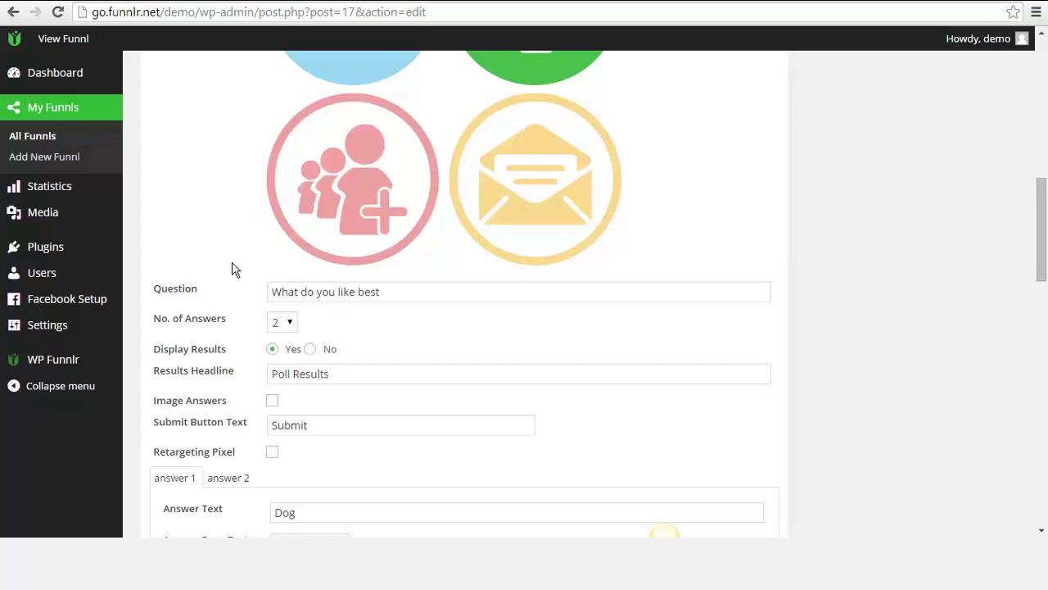
{"action": "scroll", "coordinate": [228, 270], "scroll_direction": "down", "scroll_amount": 2}
{"action": "scroll", "coordinate": [226, 262], "scroll_direction": "down", "scroll_amount": 2}
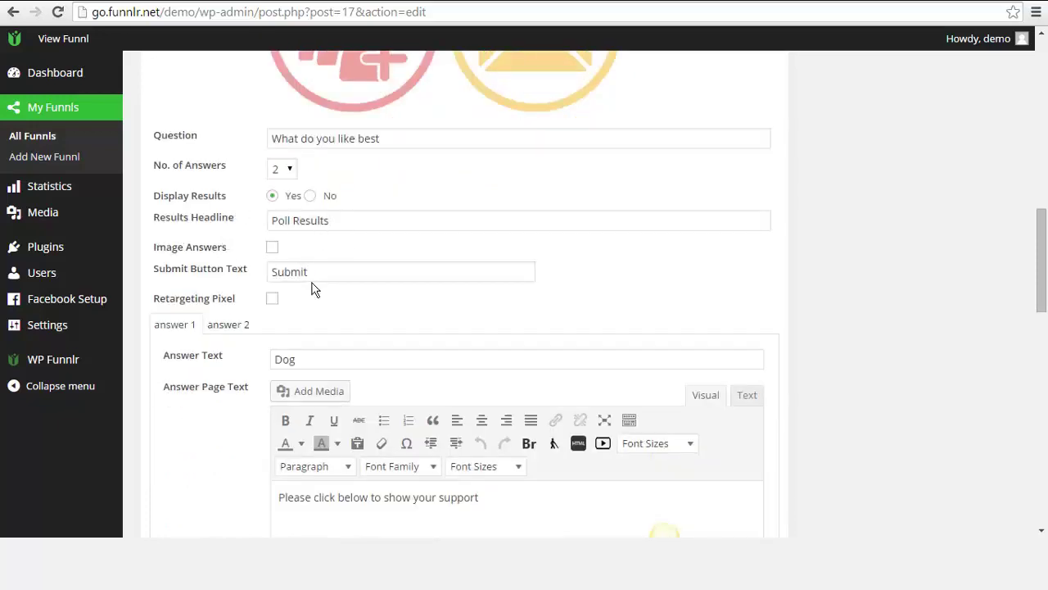
{"action": "scroll", "coordinate": [311, 288], "scroll_direction": "down", "scroll_amount": 1}
{"action": "scroll", "coordinate": [317, 246], "scroll_direction": "up", "scroll_amount": 1}
{"action": "scroll", "coordinate": [336, 271], "scroll_direction": "down", "scroll_amount": 1}
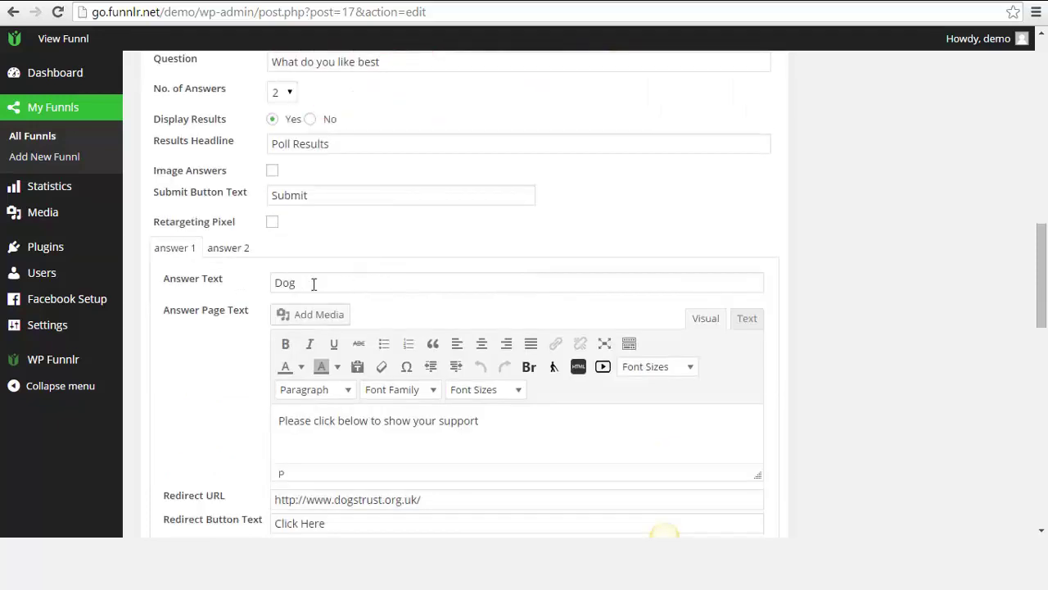
{"action": "scroll", "coordinate": [314, 283], "scroll_direction": "down", "scroll_amount": 1}
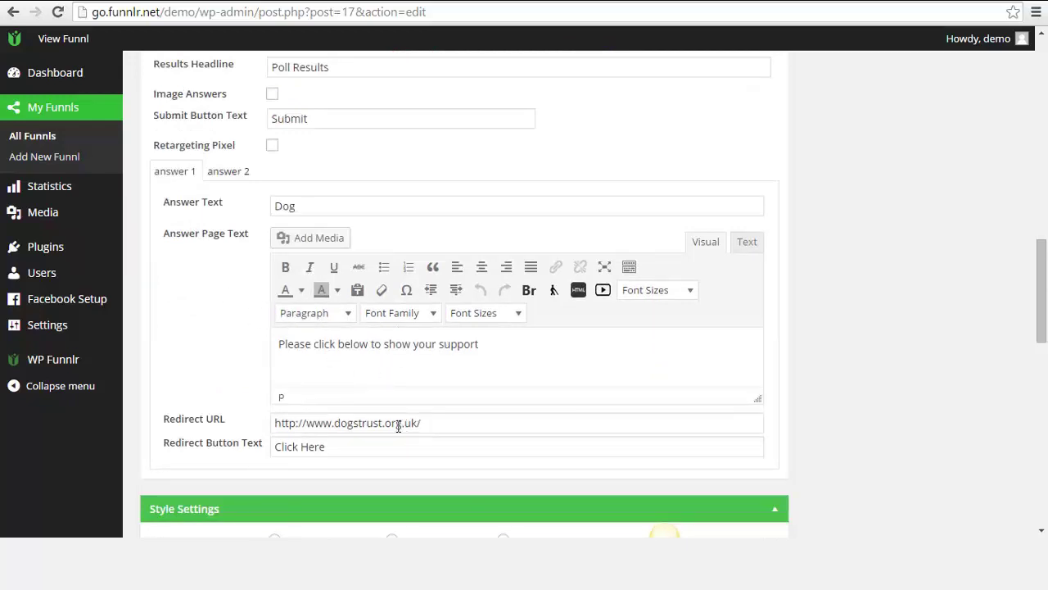
{"action": "scroll", "coordinate": [226, 393], "scroll_direction": "down", "scroll_amount": 1}
{"action": "scroll", "coordinate": [284, 368], "scroll_direction": "down", "scroll_amount": 1}
{"action": "scroll", "coordinate": [248, 366], "scroll_direction": "down", "scroll_amount": 1}
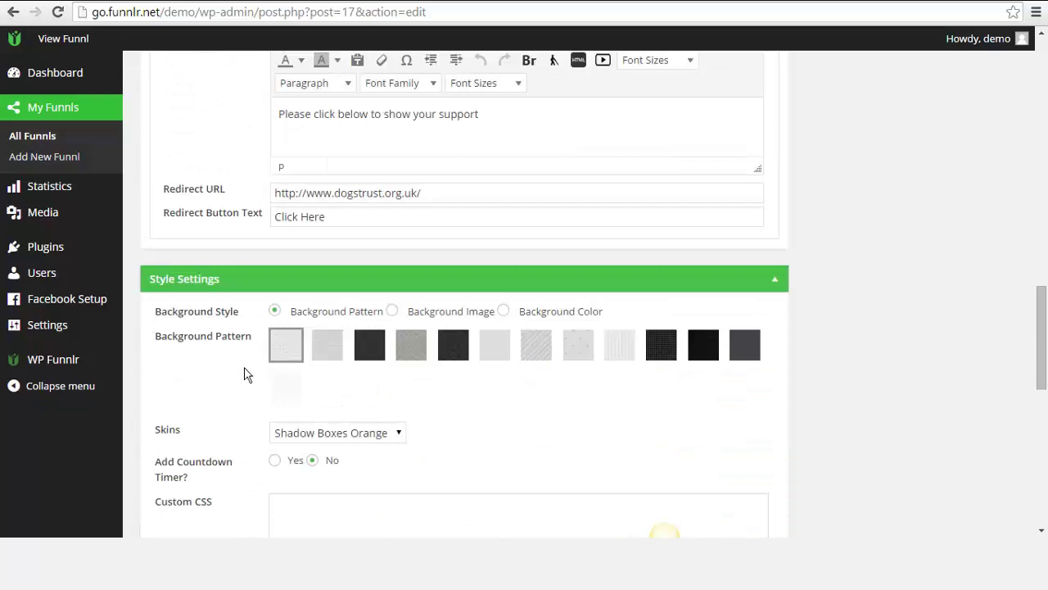
{"action": "scroll", "coordinate": [244, 375], "scroll_direction": "down", "scroll_amount": 1}
{"action": "scroll", "coordinate": [249, 403], "scroll_direction": "down", "scroll_amount": 1}
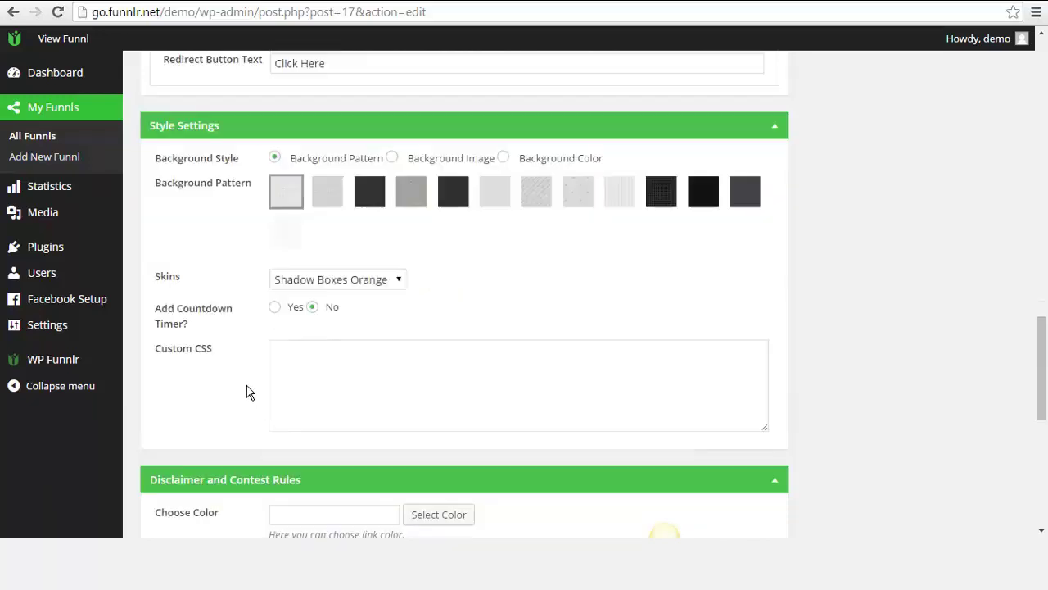
{"action": "scroll", "coordinate": [250, 392], "scroll_direction": "down", "scroll_amount": 5}
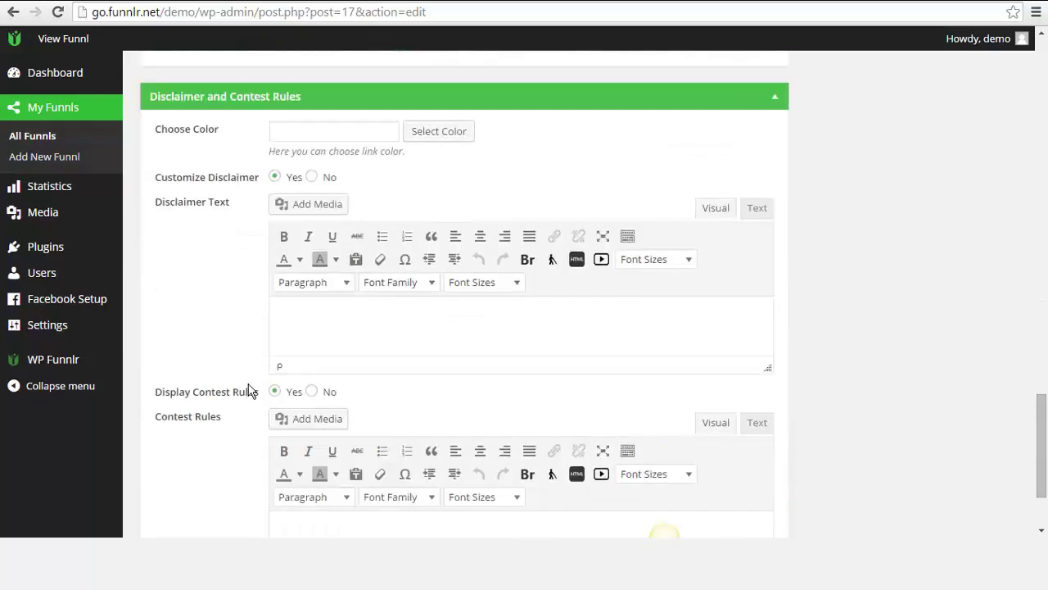
{"action": "scroll", "coordinate": [250, 391], "scroll_direction": "down", "scroll_amount": 1}
{"action": "scroll", "coordinate": [249, 393], "scroll_direction": "up", "scroll_amount": 3}
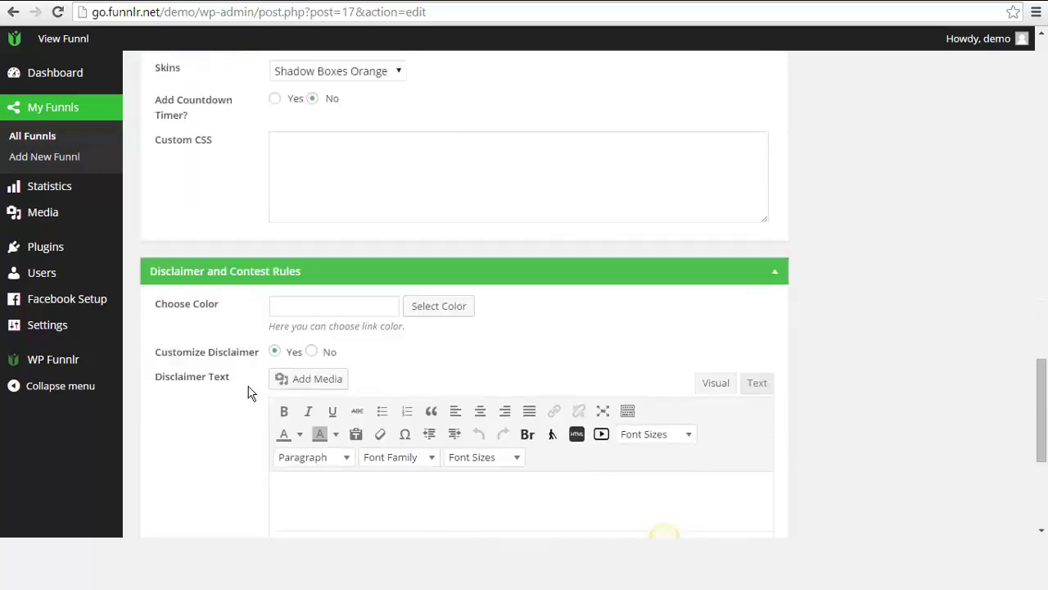
{"action": "scroll", "coordinate": [250, 392], "scroll_direction": "up", "scroll_amount": 8}
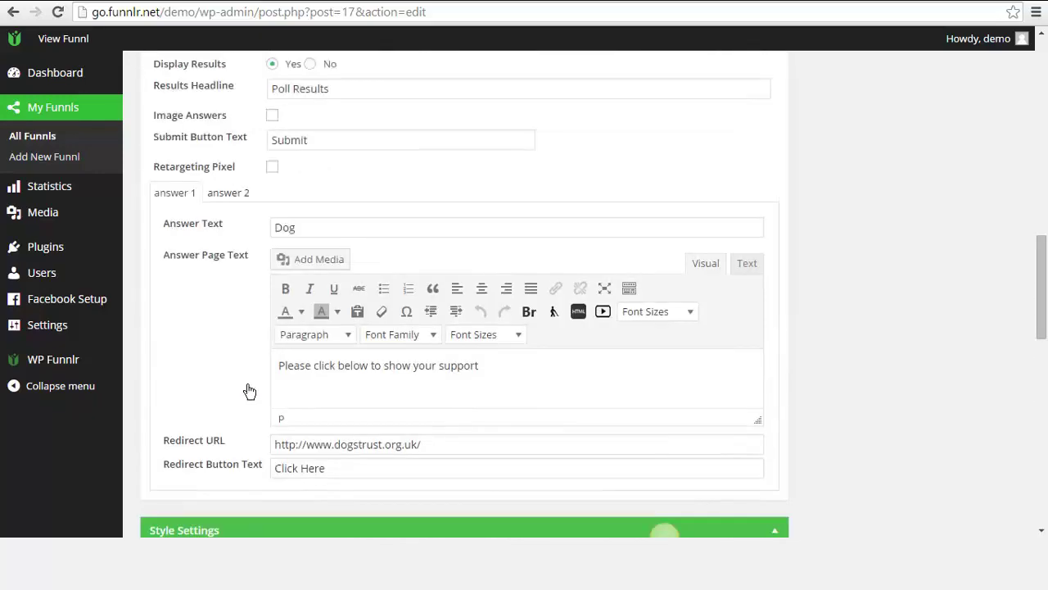
{"action": "scroll", "coordinate": [250, 393], "scroll_direction": "up", "scroll_amount": 3}
{"action": "scroll", "coordinate": [250, 393], "scroll_direction": "up", "scroll_amount": 10}
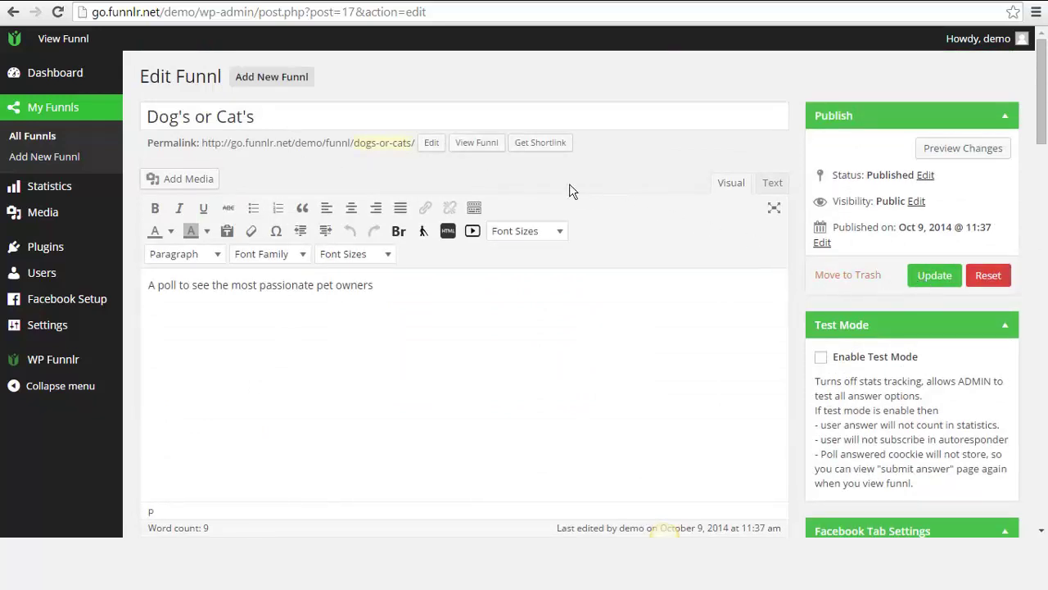
Open the funnel's live poll page and vote Dog to see the results.
{"action": "left_click", "coordinate": [477, 143]}
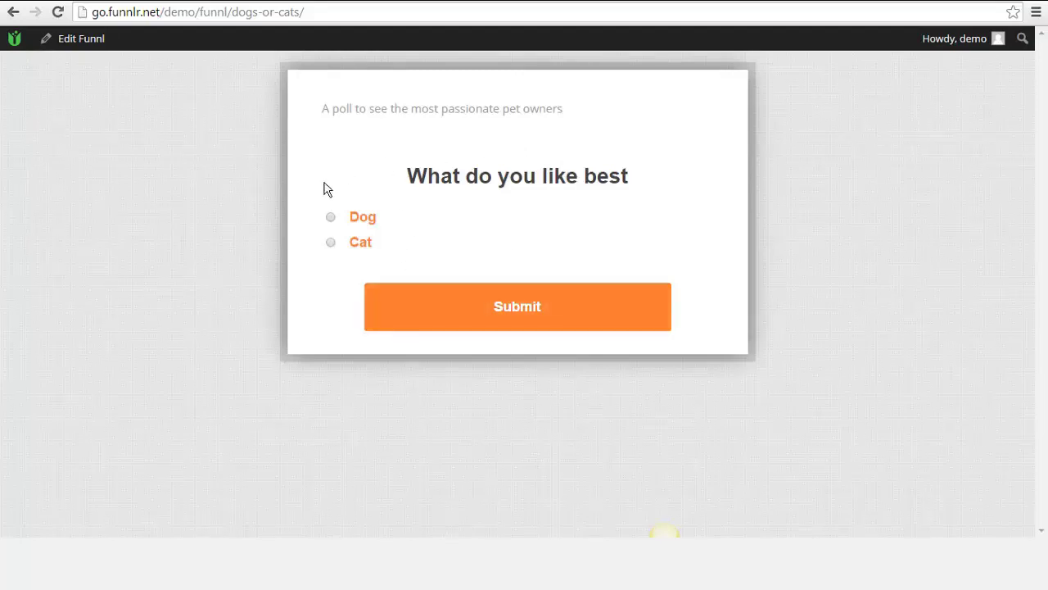
{"action": "left_click", "coordinate": [331, 218]}
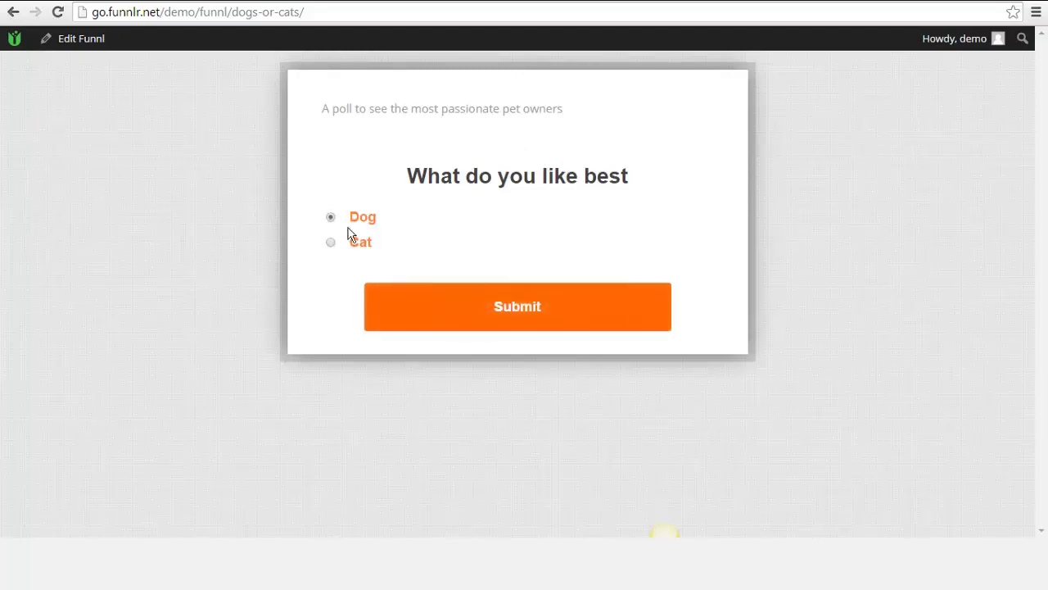
{"action": "left_click", "coordinate": [509, 317]}
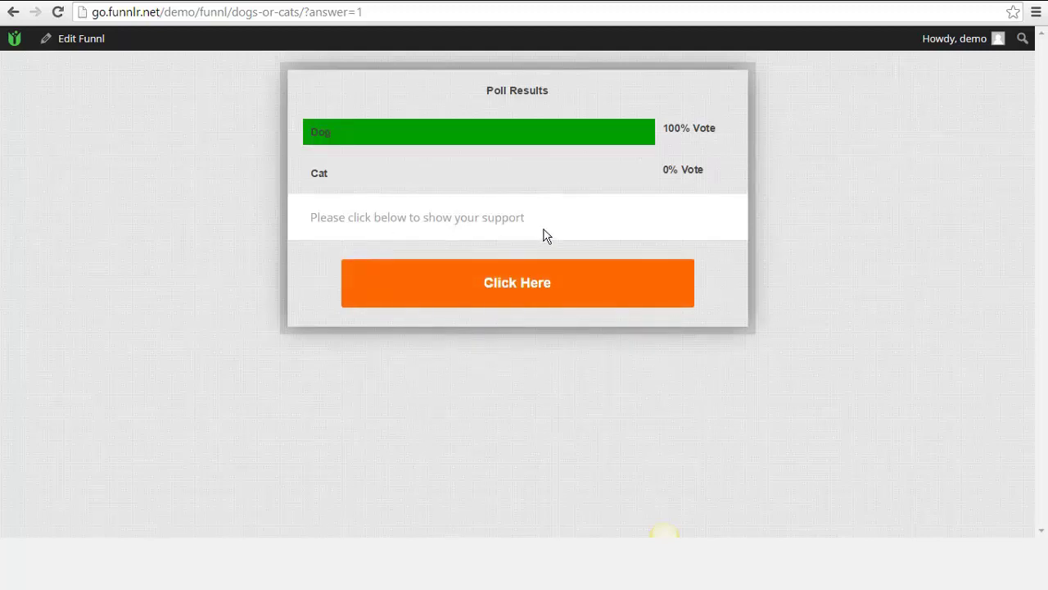
Follow the redirect to the dog charity site, then return to the Edit Funnl page.
{"action": "left_click", "coordinate": [537, 281]}
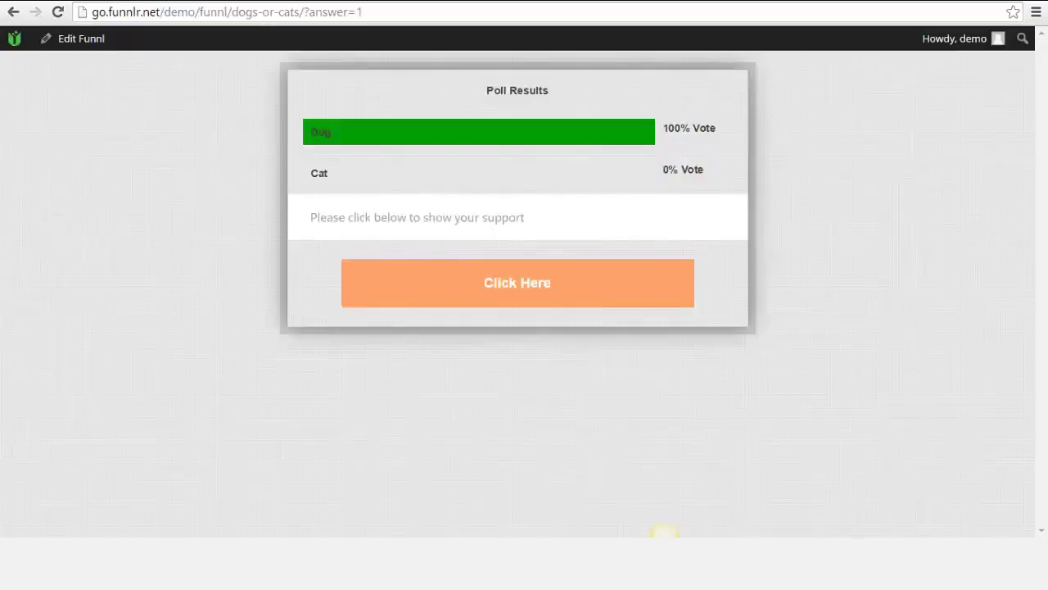
{"action": "left_click", "coordinate": [13, 11]}
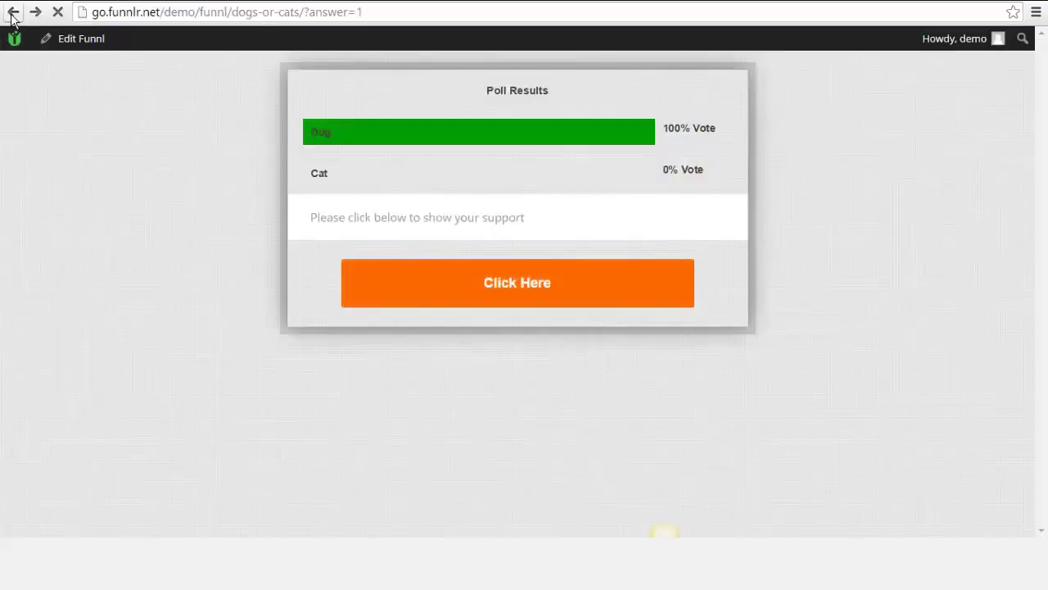
{"action": "left_click", "coordinate": [13, 12]}
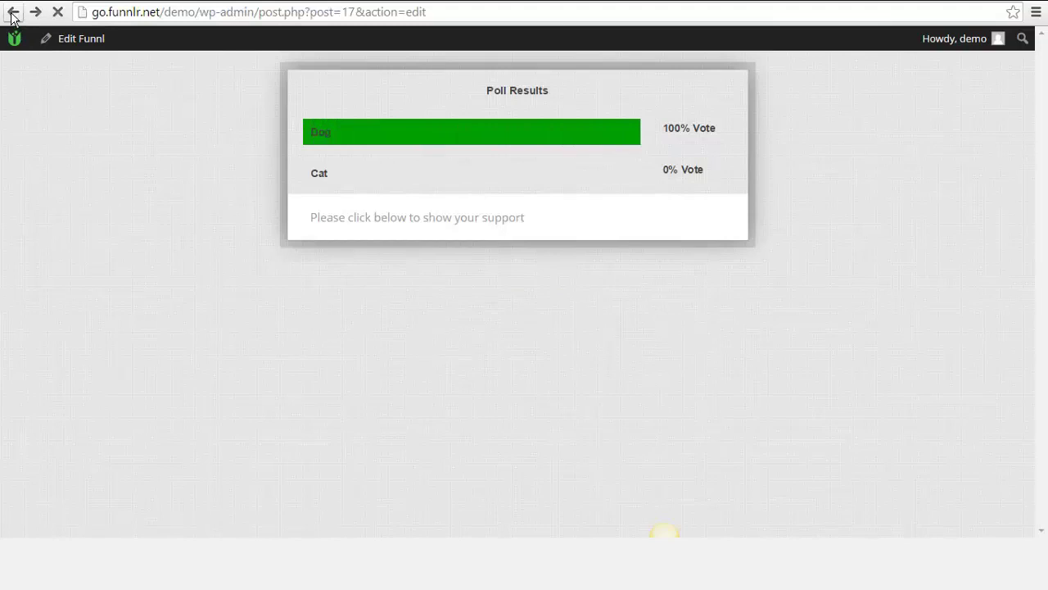
Scroll to Campaign Objective and try the audience-building objective.
{"action": "scroll", "coordinate": [332, 210], "scroll_direction": "down", "scroll_amount": 3}
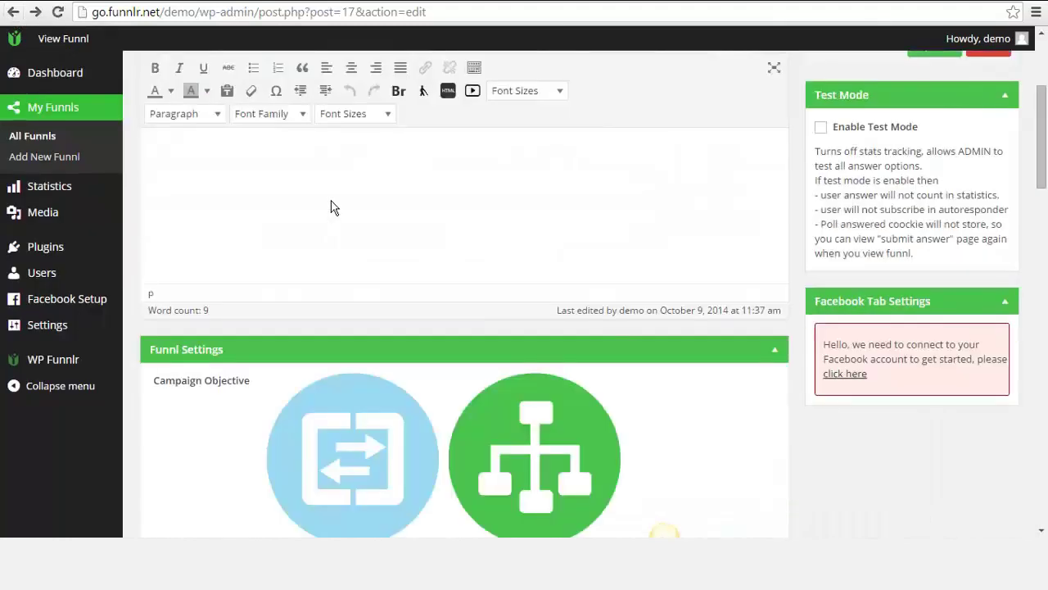
{"action": "scroll", "coordinate": [333, 209], "scroll_direction": "down", "scroll_amount": 2}
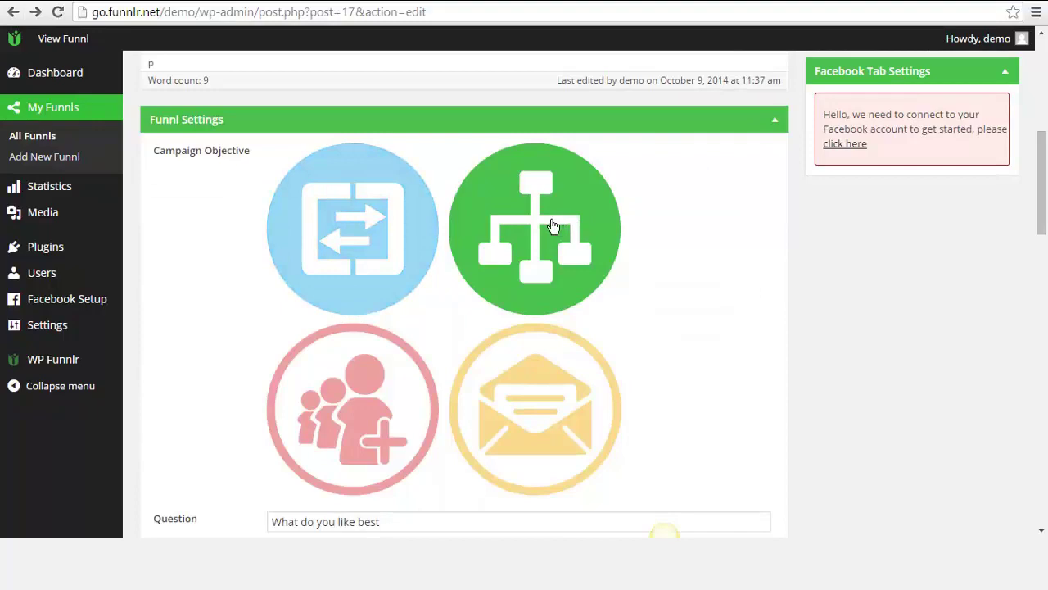
{"action": "scroll", "coordinate": [552, 226], "scroll_direction": "down", "scroll_amount": 3}
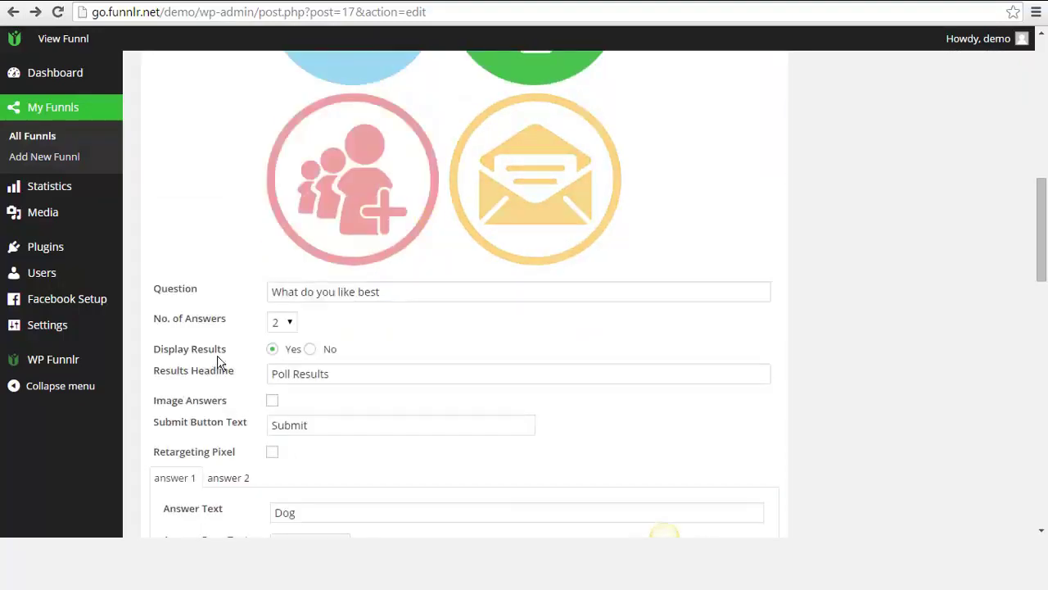
{"action": "left_click", "coordinate": [407, 249]}
{"action": "scroll", "coordinate": [417, 257], "scroll_direction": "down", "scroll_amount": 3}
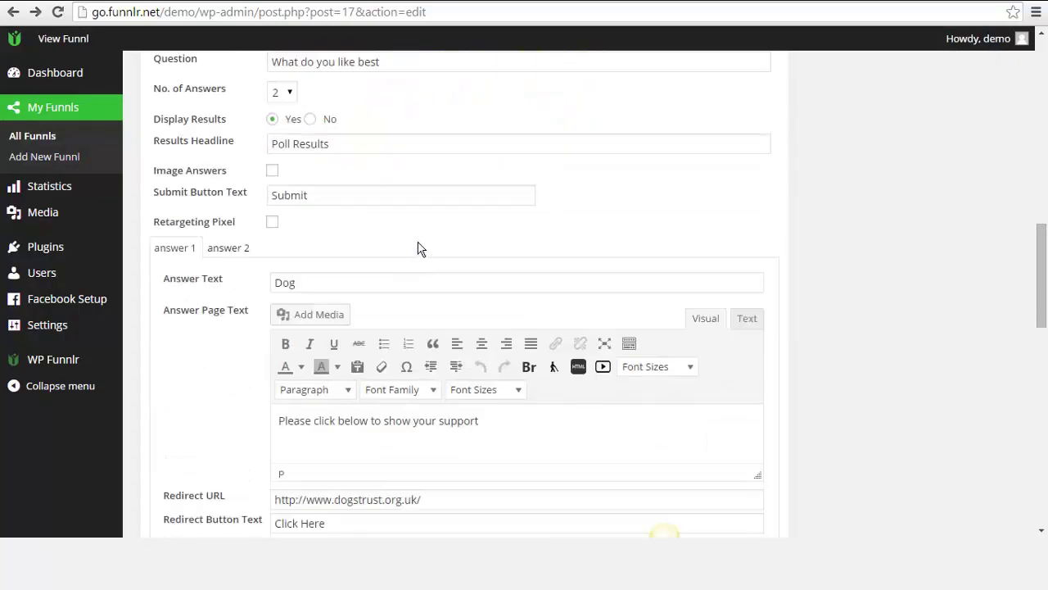
{"action": "scroll", "coordinate": [418, 254], "scroll_direction": "up", "scroll_amount": 6}
{"action": "scroll", "coordinate": [451, 230], "scroll_direction": "down", "scroll_amount": 3}
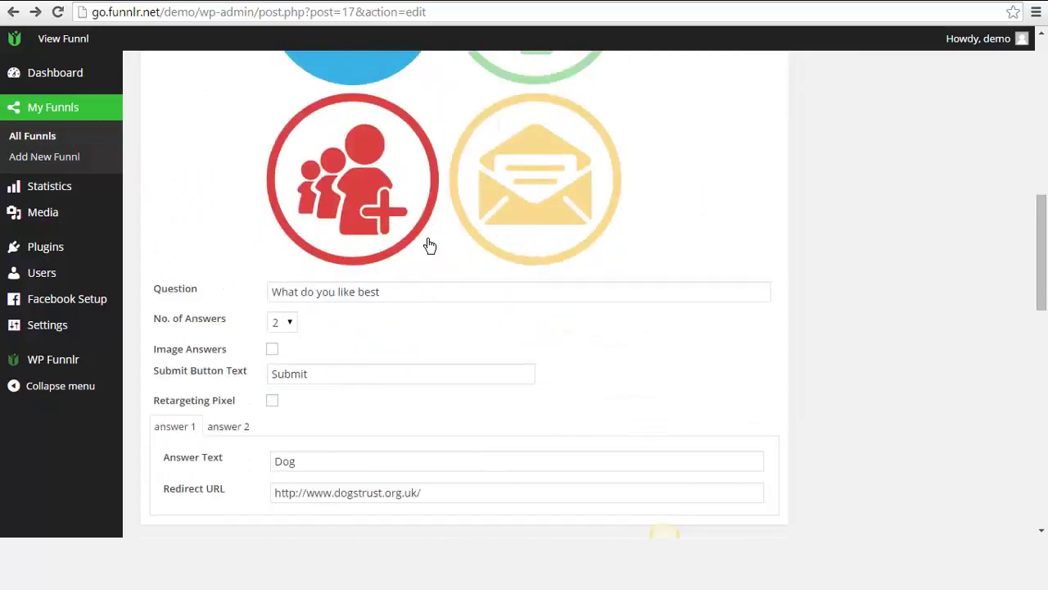
{"action": "scroll", "coordinate": [459, 221], "scroll_direction": "up", "scroll_amount": 1}
Switch through the poll-results and audience objectives, finishing on the email opt-in objective.
{"action": "left_click", "coordinate": [524, 152]}
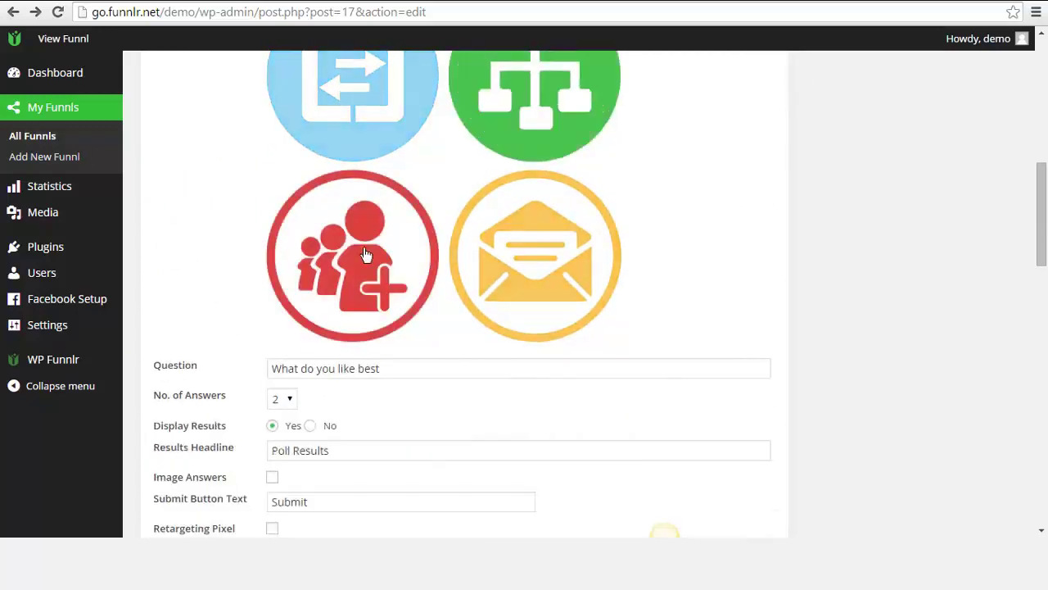
{"action": "left_click", "coordinate": [371, 248]}
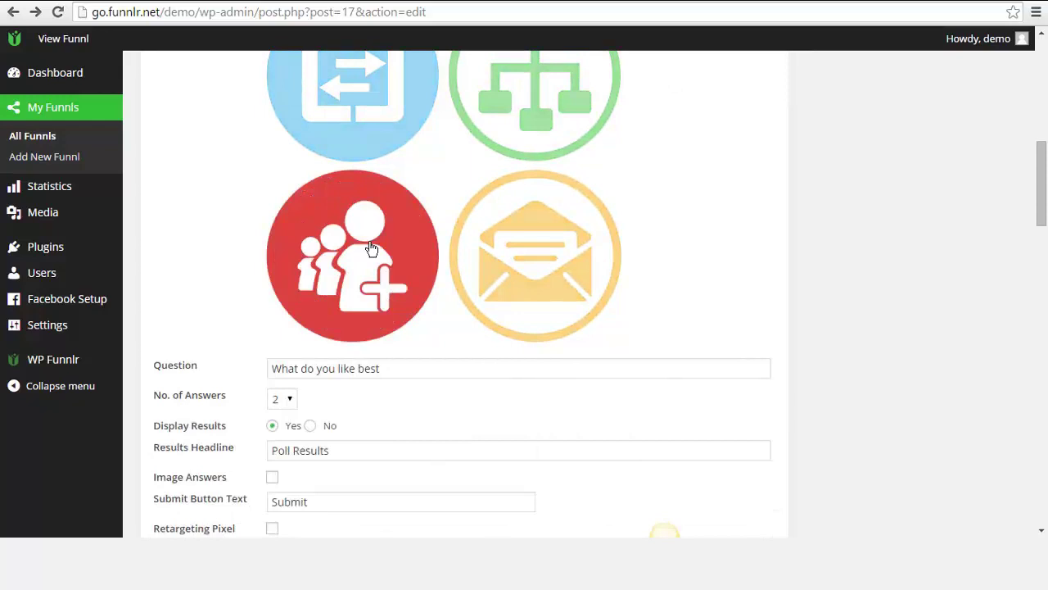
{"action": "left_click", "coordinate": [529, 242]}
{"action": "scroll", "coordinate": [422, 223], "scroll_direction": "down", "scroll_amount": 5}
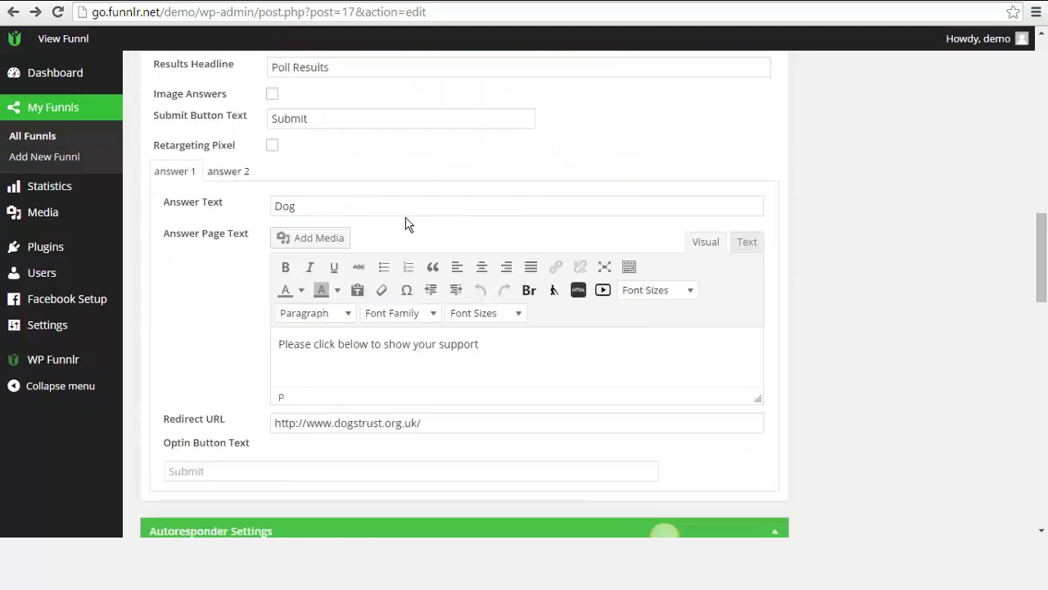
{"action": "scroll", "coordinate": [406, 223], "scroll_direction": "down", "scroll_amount": 4}
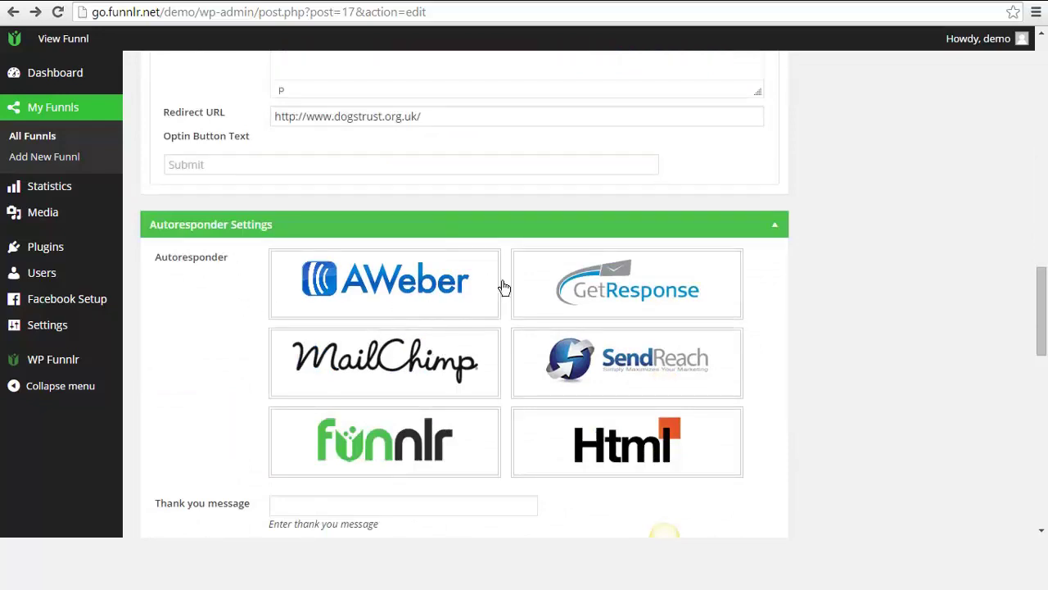
{"action": "scroll", "coordinate": [227, 241], "scroll_direction": "down", "scroll_amount": 2}
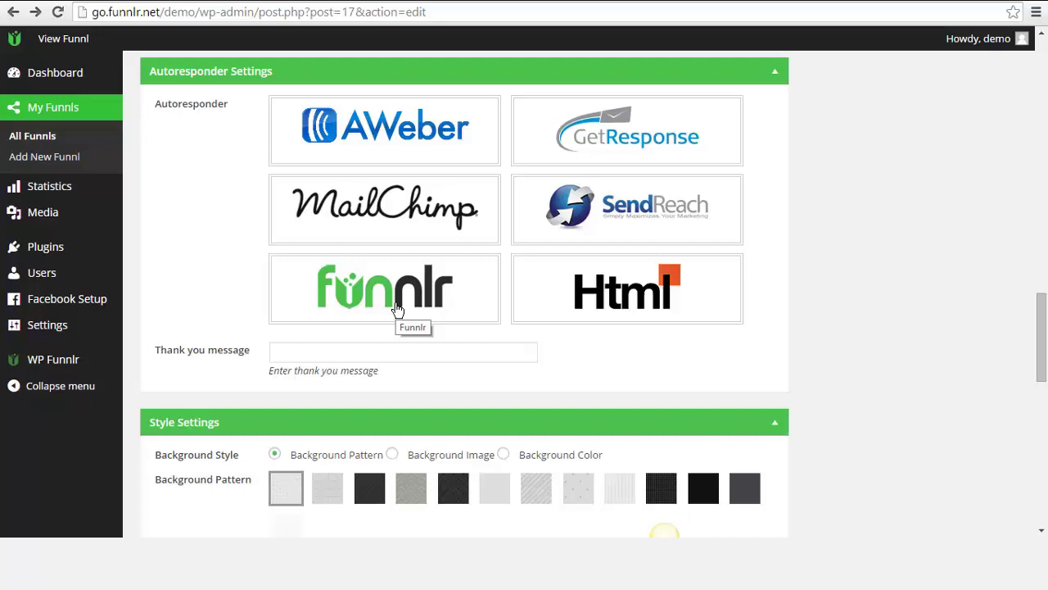
{"action": "scroll", "coordinate": [397, 310], "scroll_direction": "down", "scroll_amount": 6}
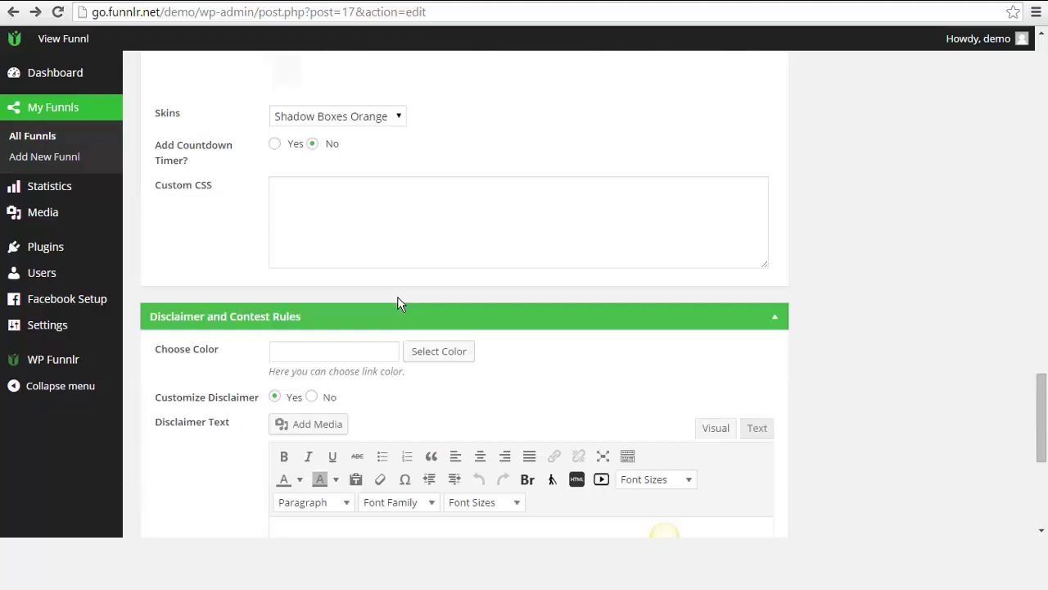
{"action": "scroll", "coordinate": [327, 274], "scroll_direction": "down", "scroll_amount": 1}
{"action": "scroll", "coordinate": [270, 269], "scroll_direction": "down", "scroll_amount": 3}
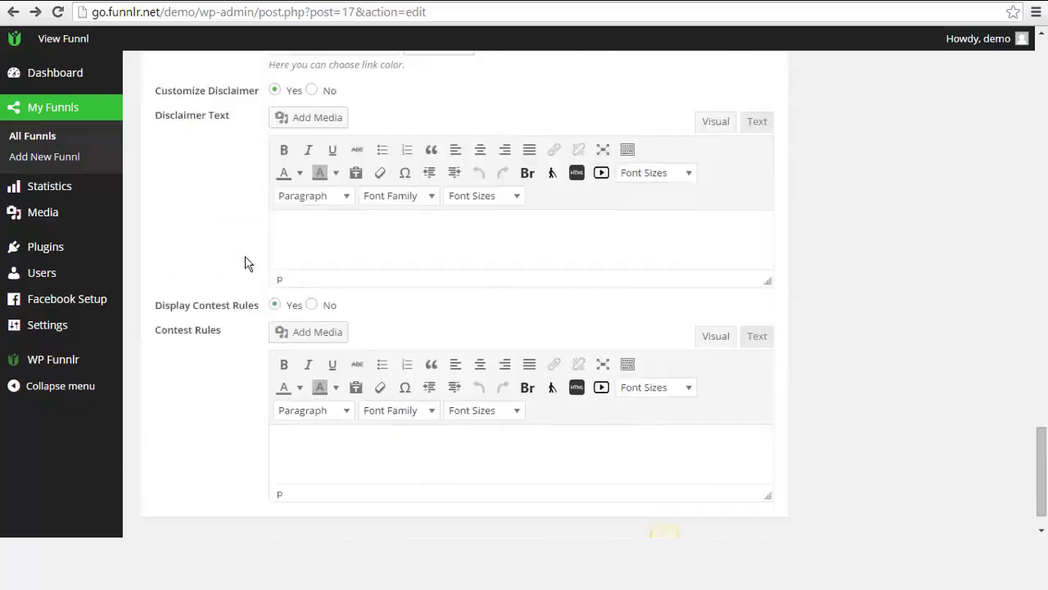
{"action": "scroll", "coordinate": [248, 263], "scroll_direction": "down", "scroll_amount": 1}
{"action": "scroll", "coordinate": [248, 262], "scroll_direction": "up", "scroll_amount": 15}
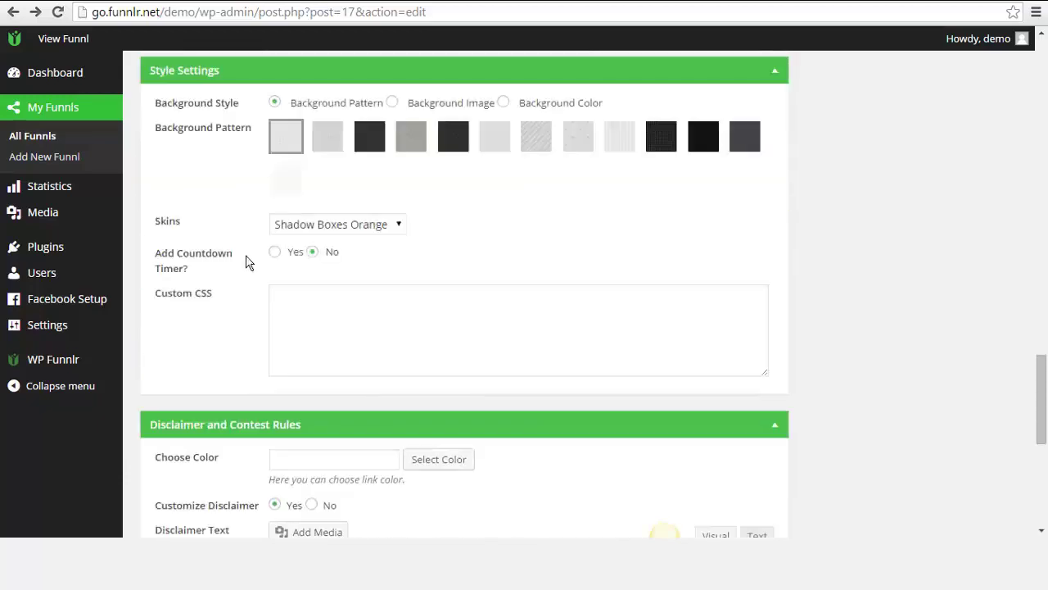
{"action": "scroll", "coordinate": [248, 261], "scroll_direction": "up", "scroll_amount": 10}
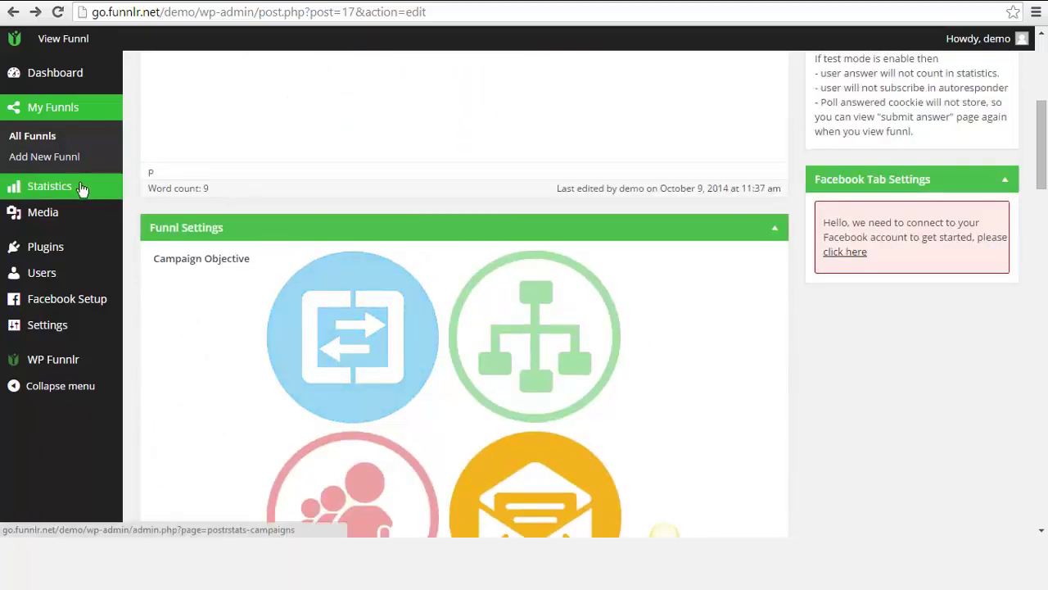
Open the Statistics page listing the Best Pet and Best Pet Contest campaigns.
{"action": "left_click", "coordinate": [79, 188]}
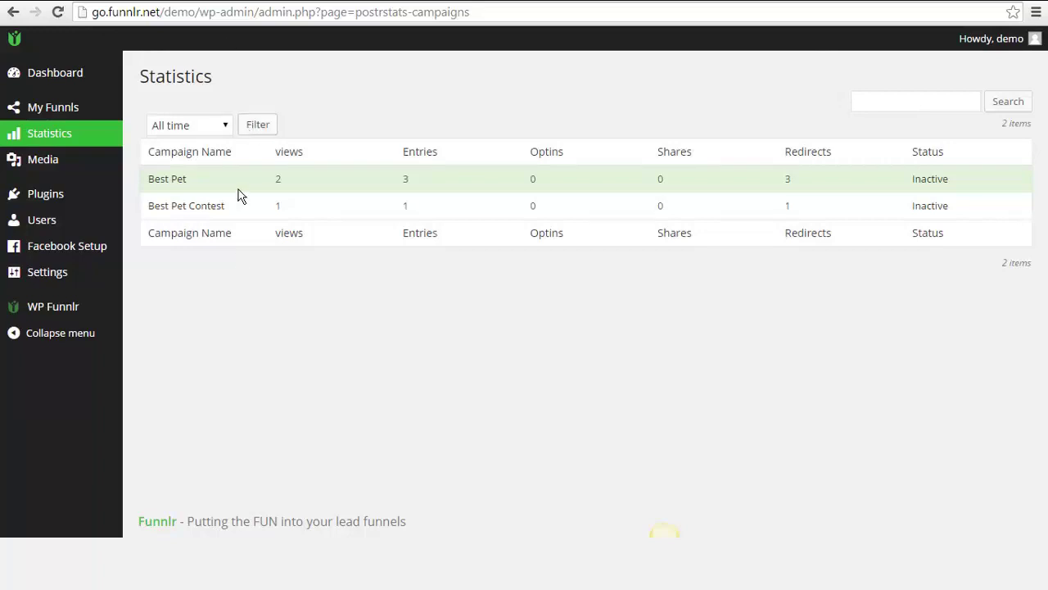
Open Best Pet's detailed stats and view its This Month Stats Overview chart.
{"action": "left_click", "coordinate": [178, 186]}
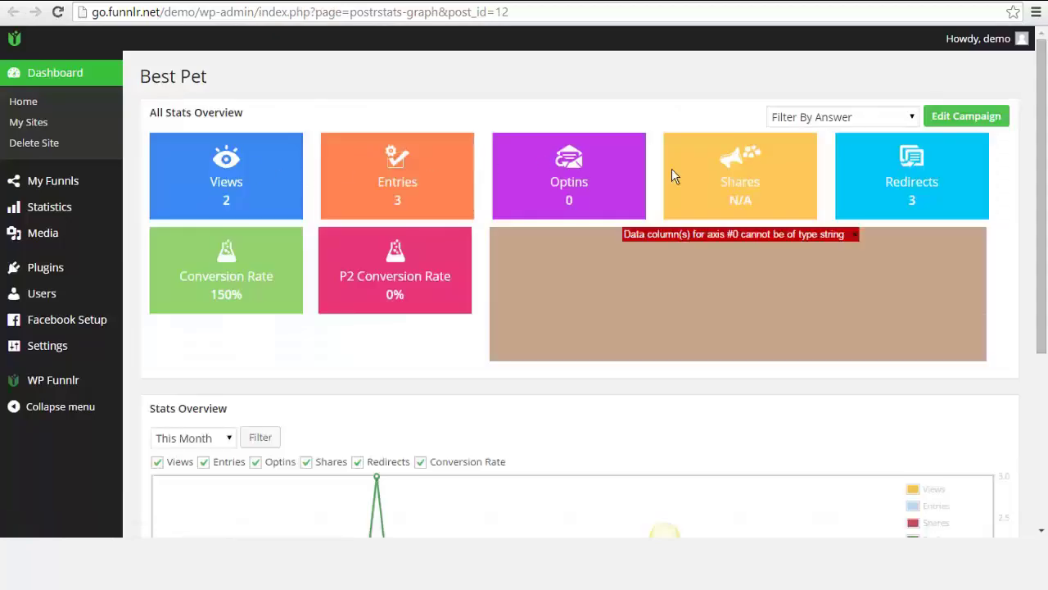
{"action": "scroll", "coordinate": [367, 145], "scroll_direction": "down", "scroll_amount": 4}
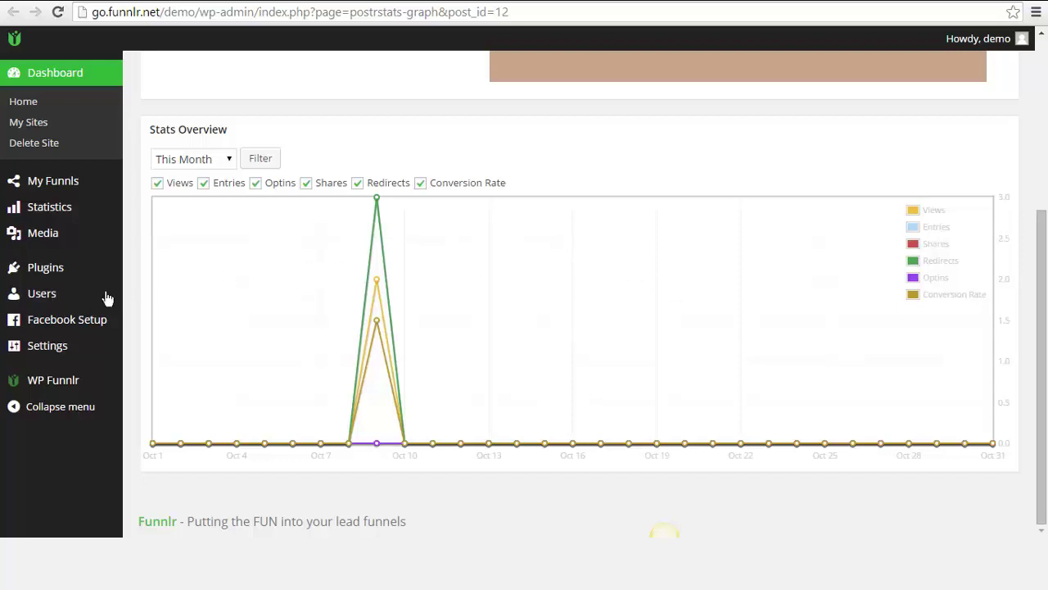
{"action": "mouse_move", "coordinate": [85, 322]}
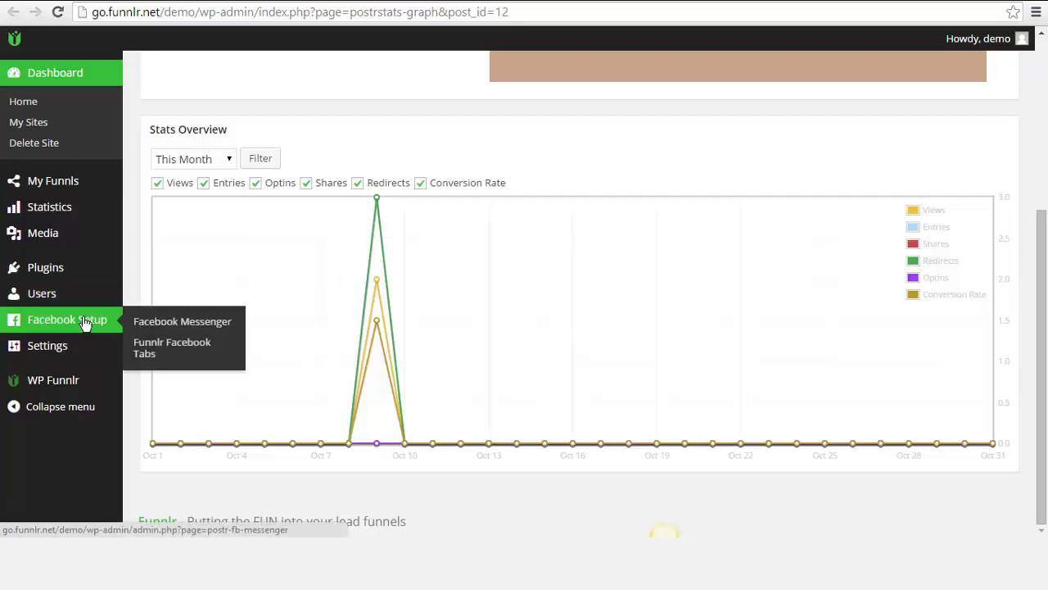
Return to the all-time Statistics list of campaigns.
{"action": "left_click", "coordinate": [82, 207]}
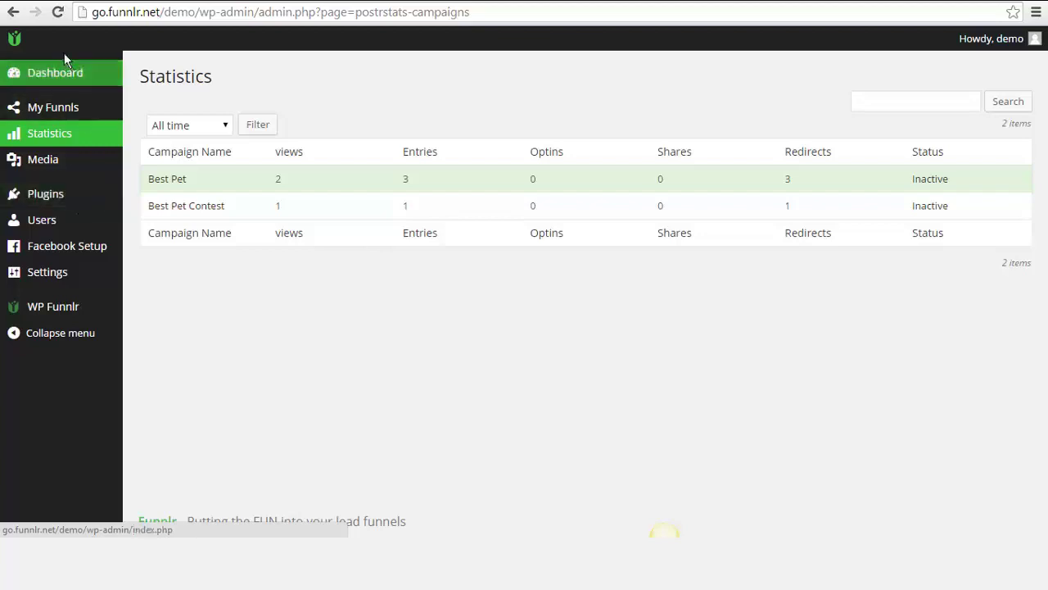
Reopen the Dog's or Cat's funnel from My Funnls and tick the Retargeting Pixel checkbox.
{"action": "left_click", "coordinate": [55, 107]}
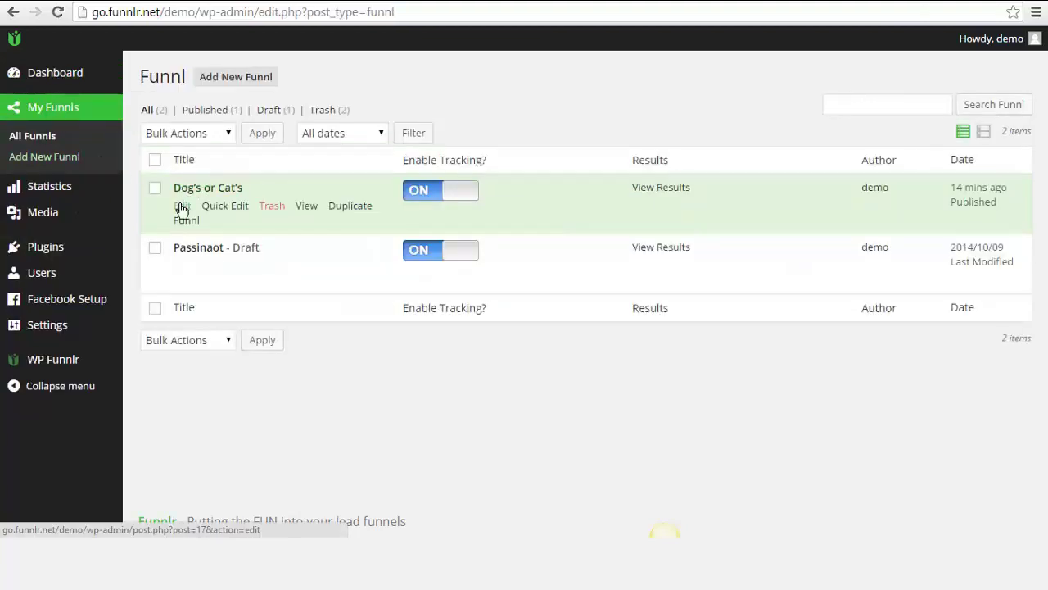
{"action": "left_click", "coordinate": [181, 204]}
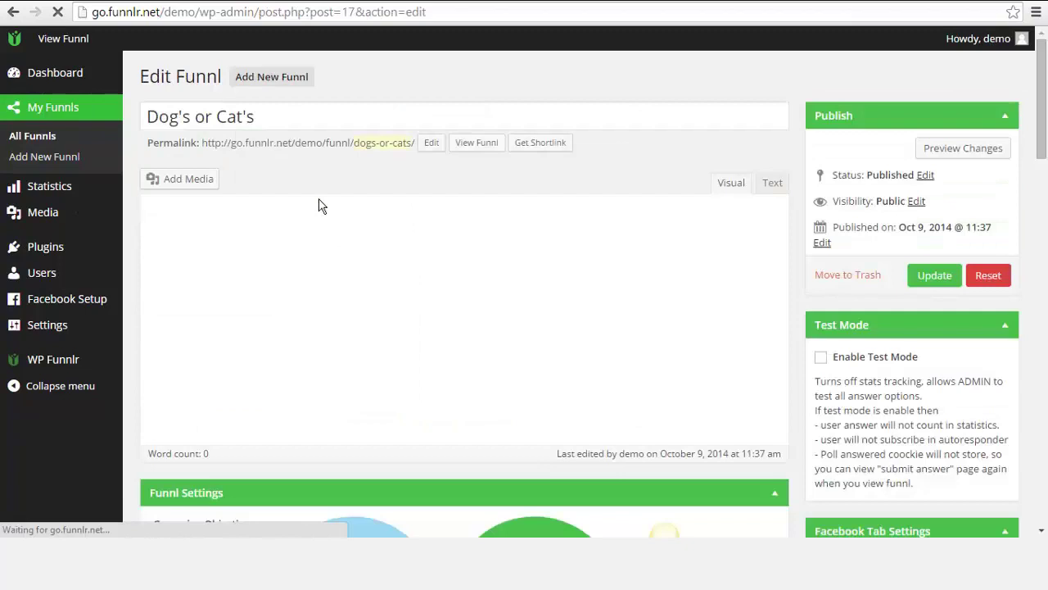
{"action": "scroll", "coordinate": [315, 209], "scroll_direction": "down", "scroll_amount": 7}
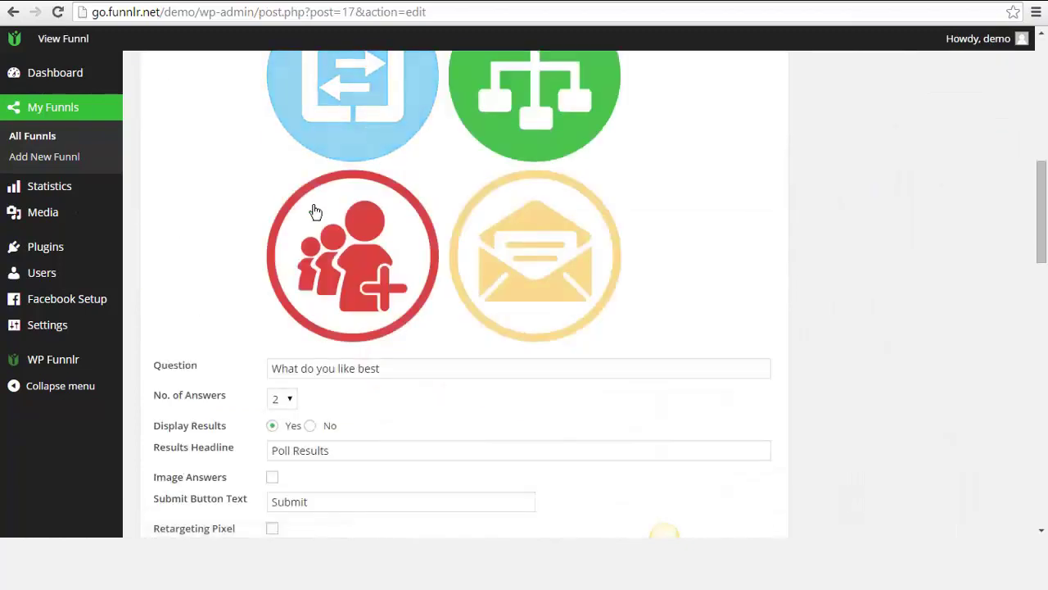
{"action": "scroll", "coordinate": [311, 211], "scroll_direction": "down", "scroll_amount": 2}
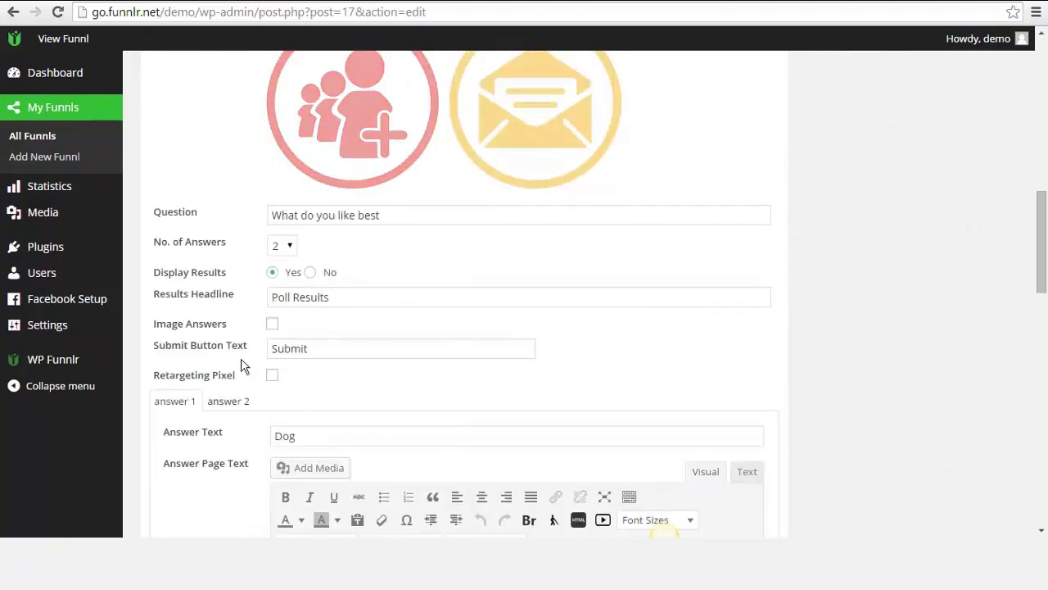
{"action": "scroll", "coordinate": [246, 363], "scroll_direction": "down", "scroll_amount": 1}
{"action": "left_click", "coordinate": [273, 300]}
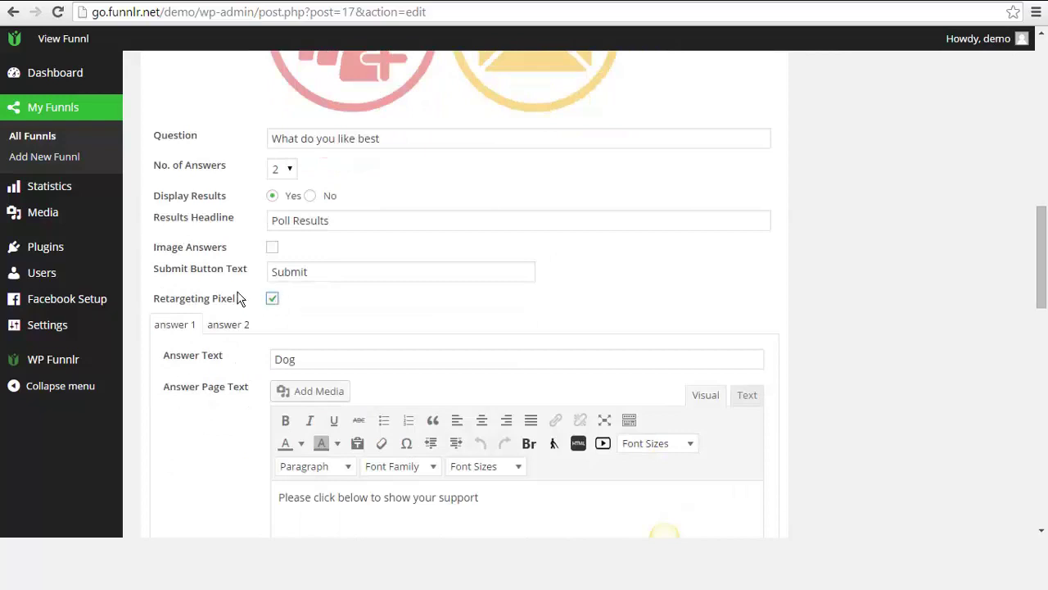
{"action": "scroll", "coordinate": [243, 298], "scroll_direction": "down", "scroll_amount": 1}
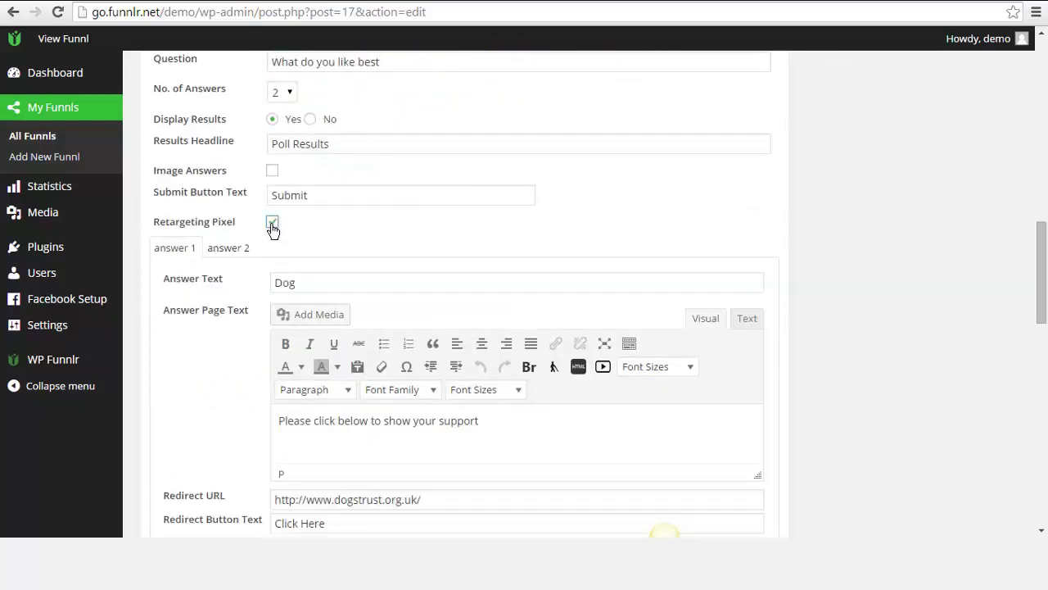